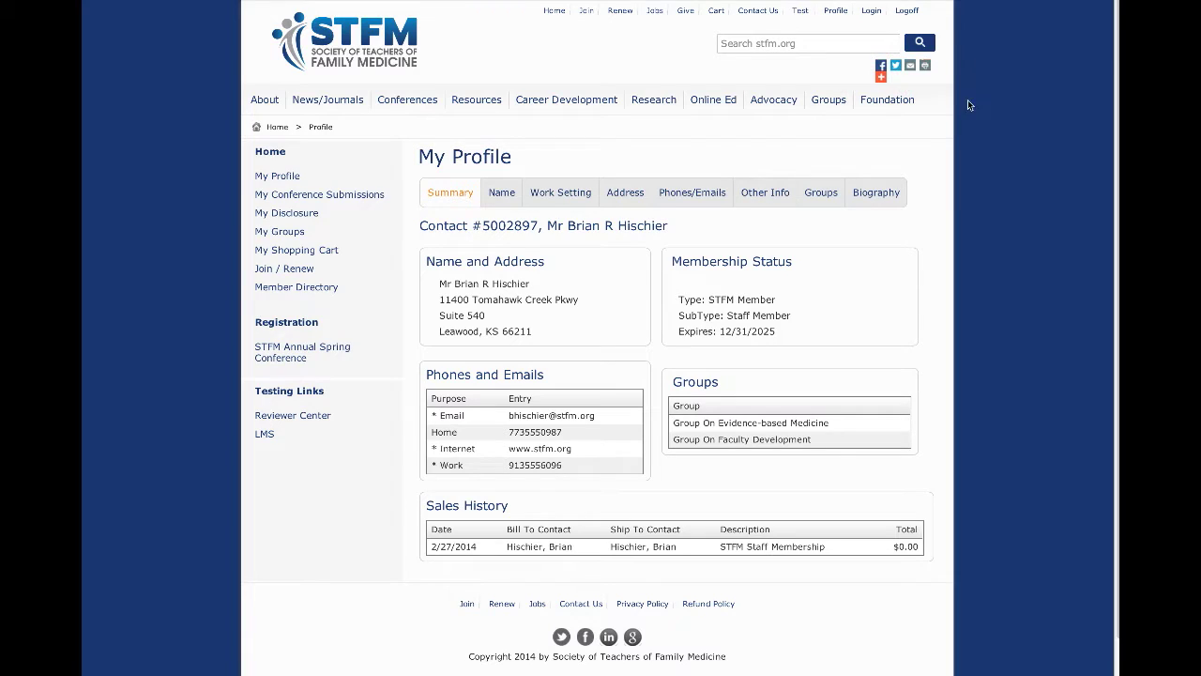
Step: Open the My Conference Submissions list from the profile sidebar
click(337, 195)
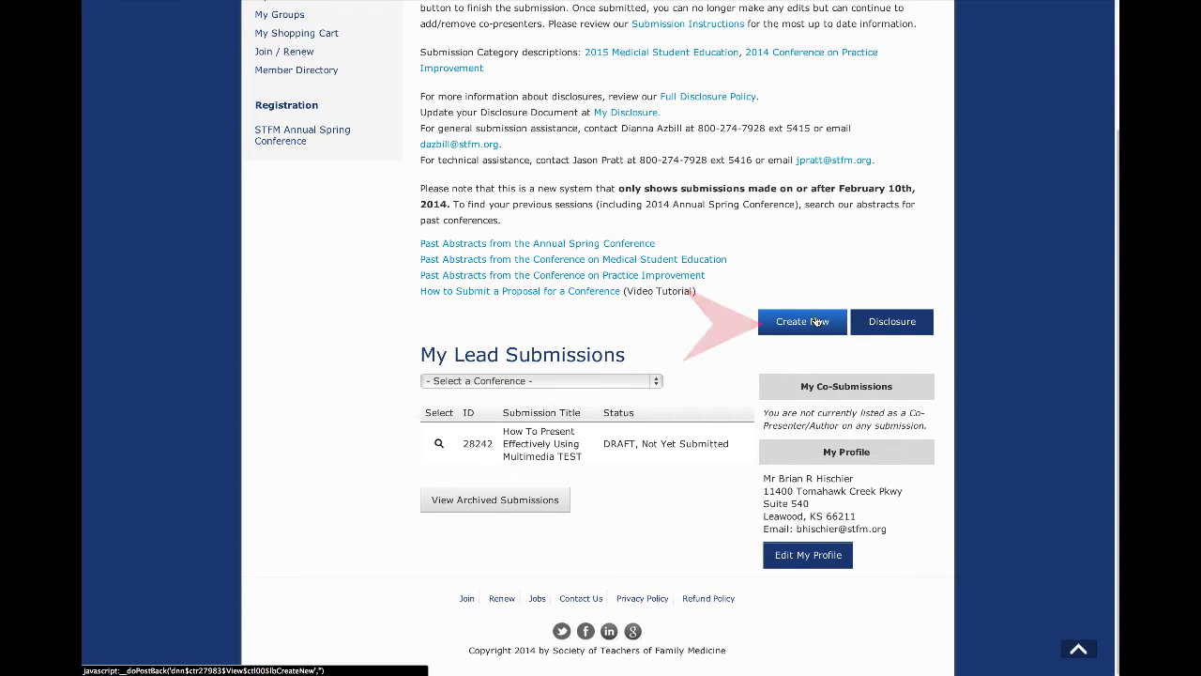
Step: Start a new submission, browse the Medical Student Education and Practice Improvement categories, and reach the blank form
click(815, 321)
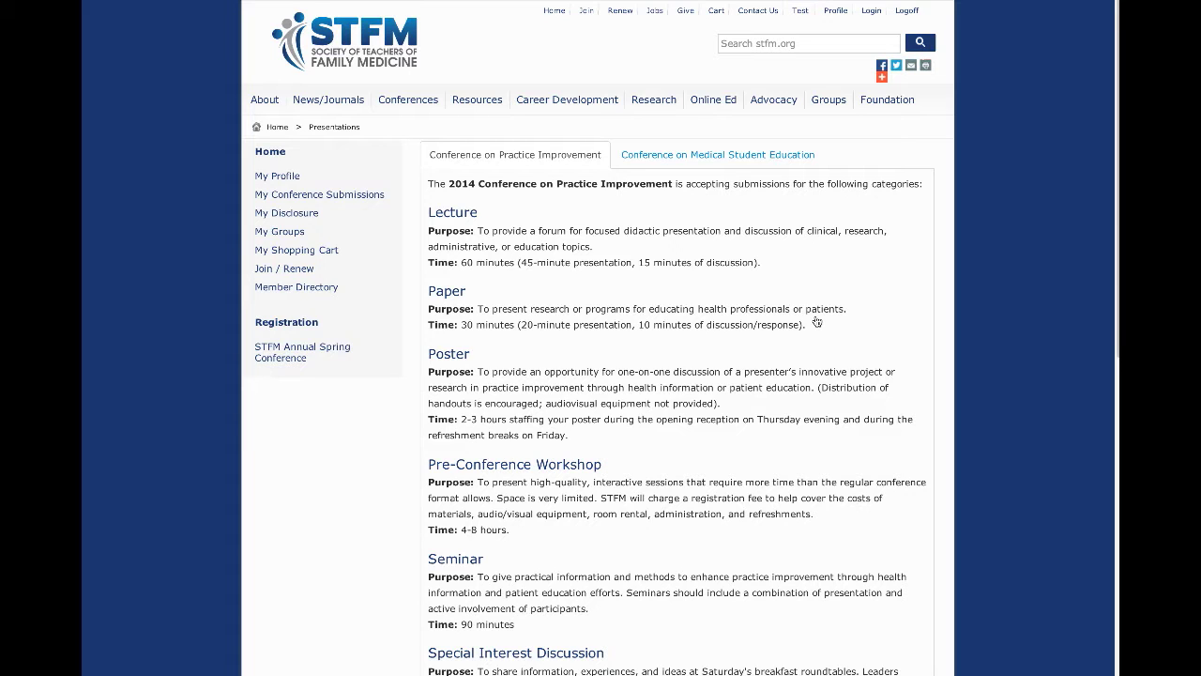
click(657, 155)
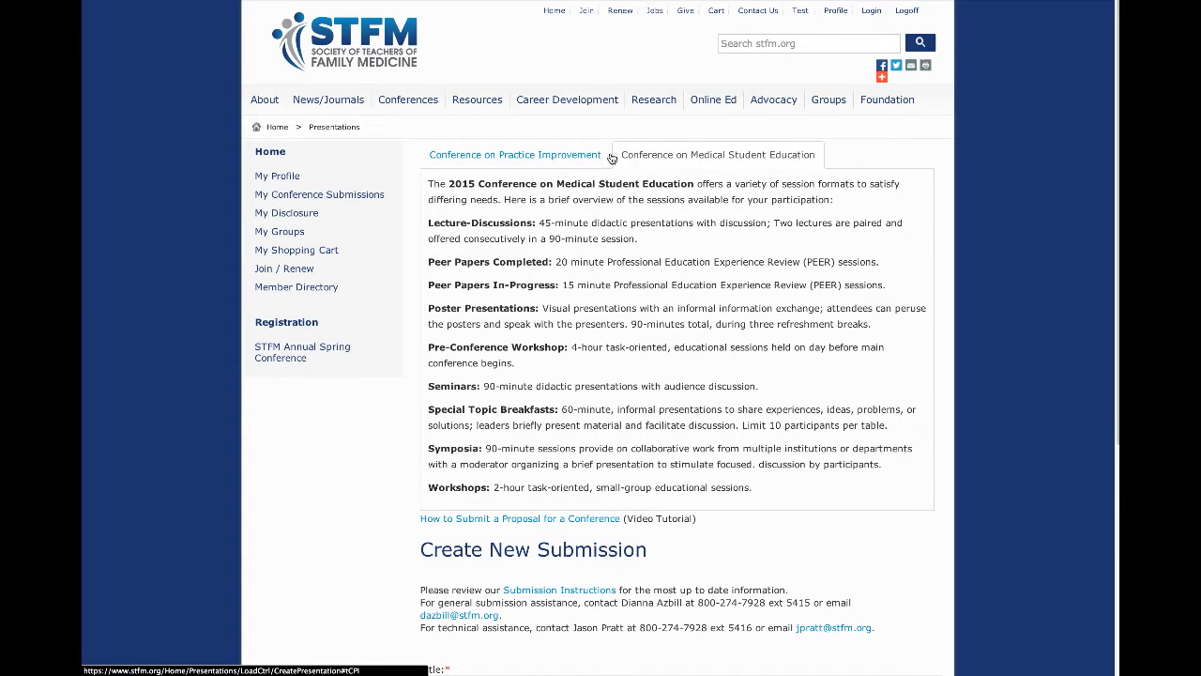
click(576, 157)
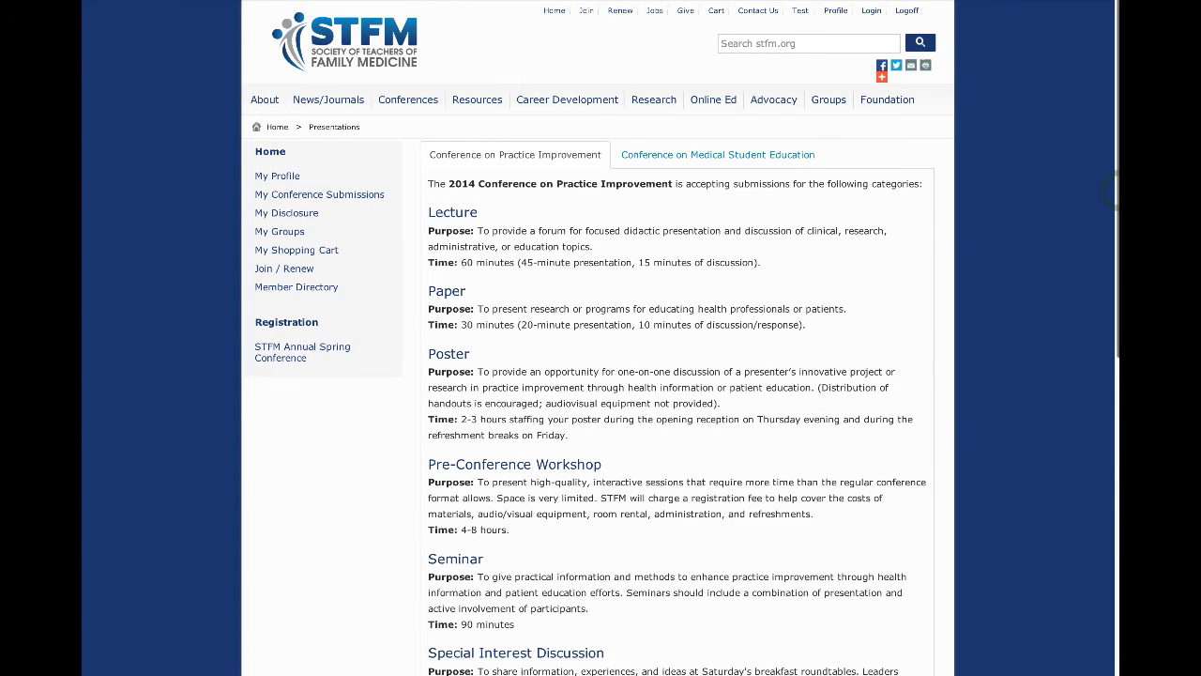
scroll(576, 157, down, 2)
scroll(691, 266, down, 5)
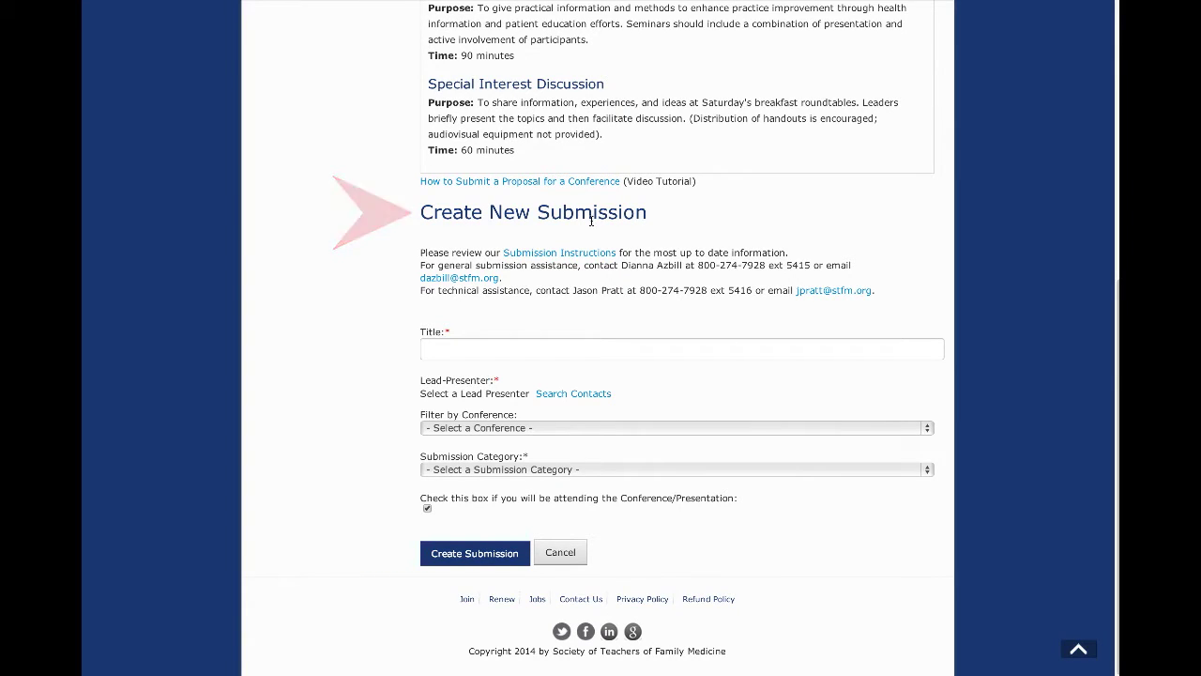
Step: Title it 'How to Develop an Asynchronous Online Module' and select your own contact, searched by name, as lead presenter
click(592, 348)
text(H)
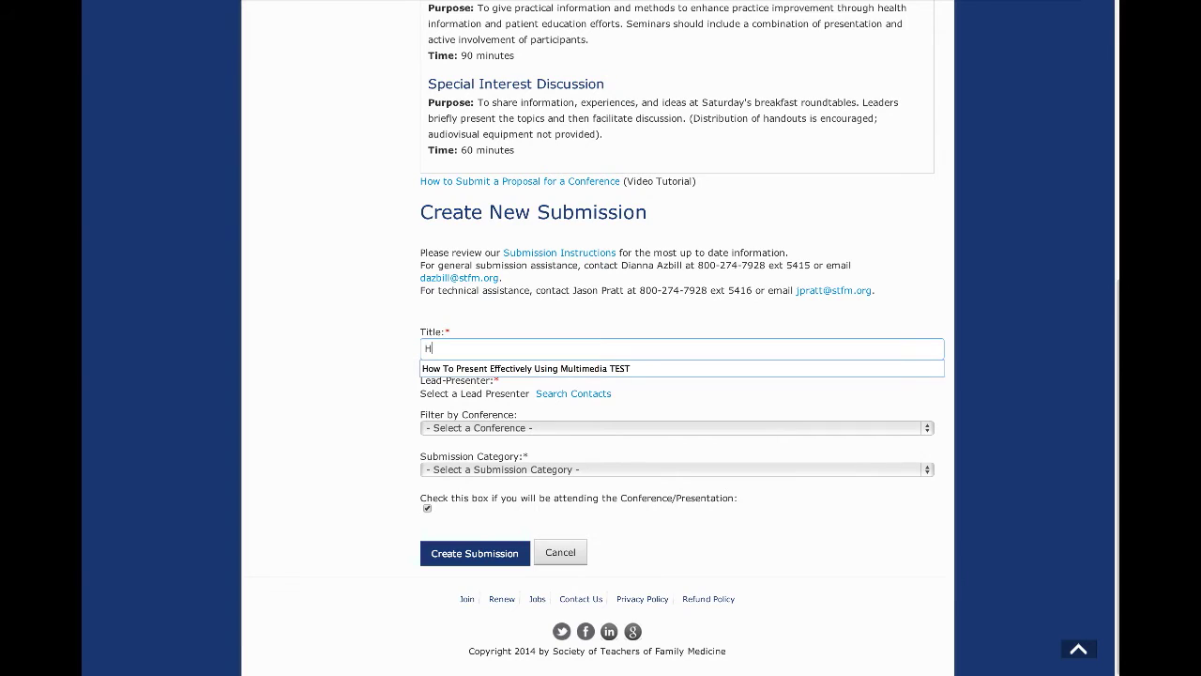
text(ow to Develop an Asynchronous Online Module)
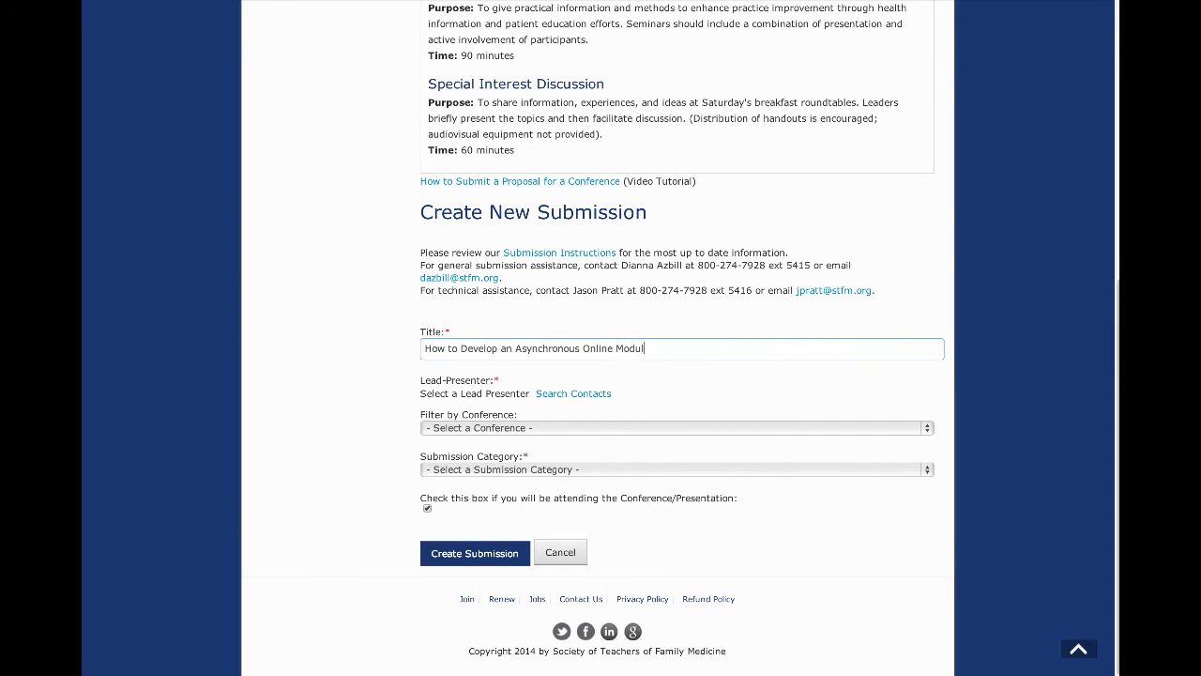
click(578, 395)
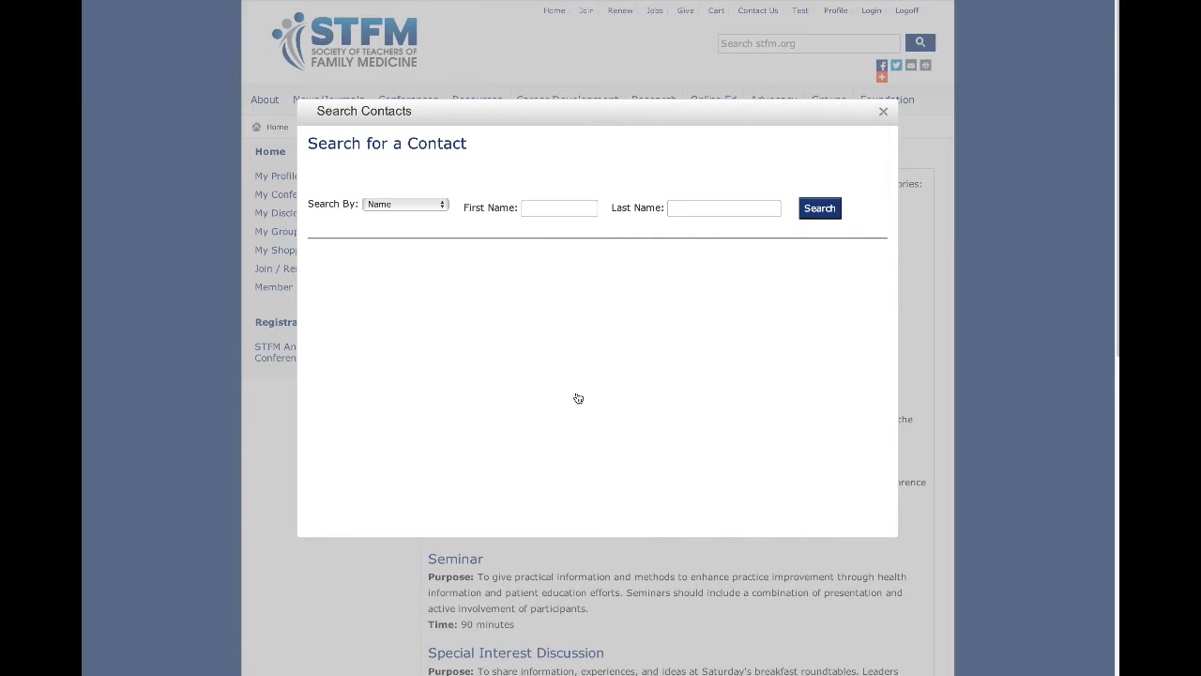
click(549, 206)
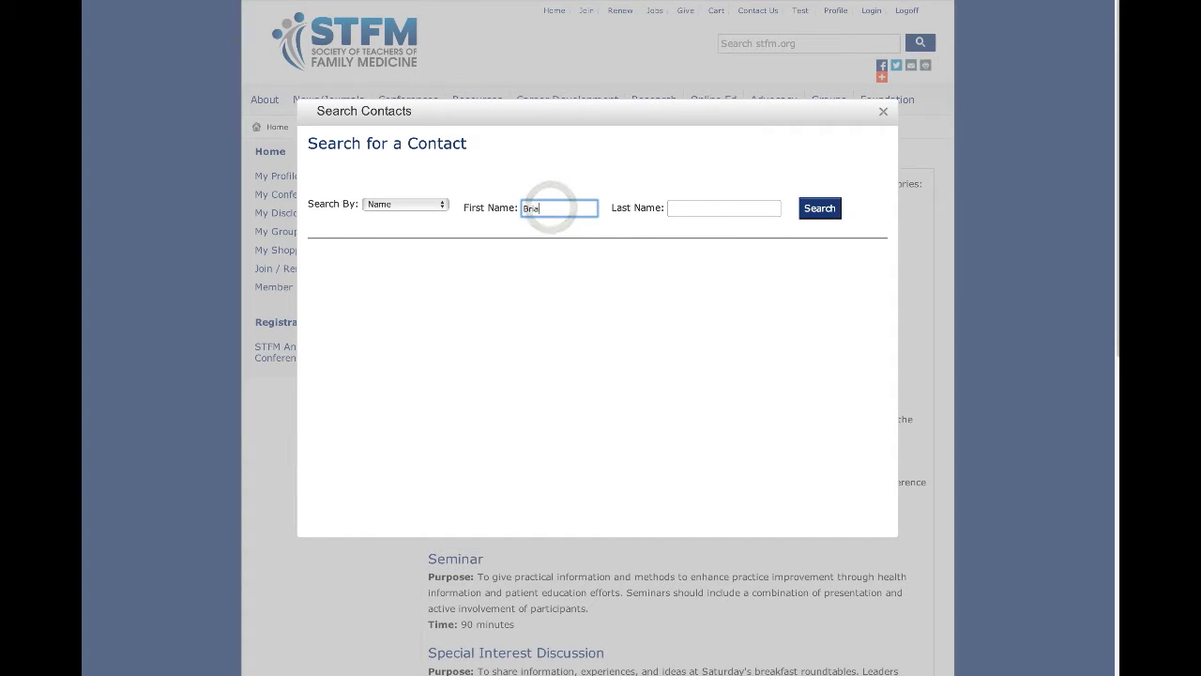
key(Tab)
click(812, 215)
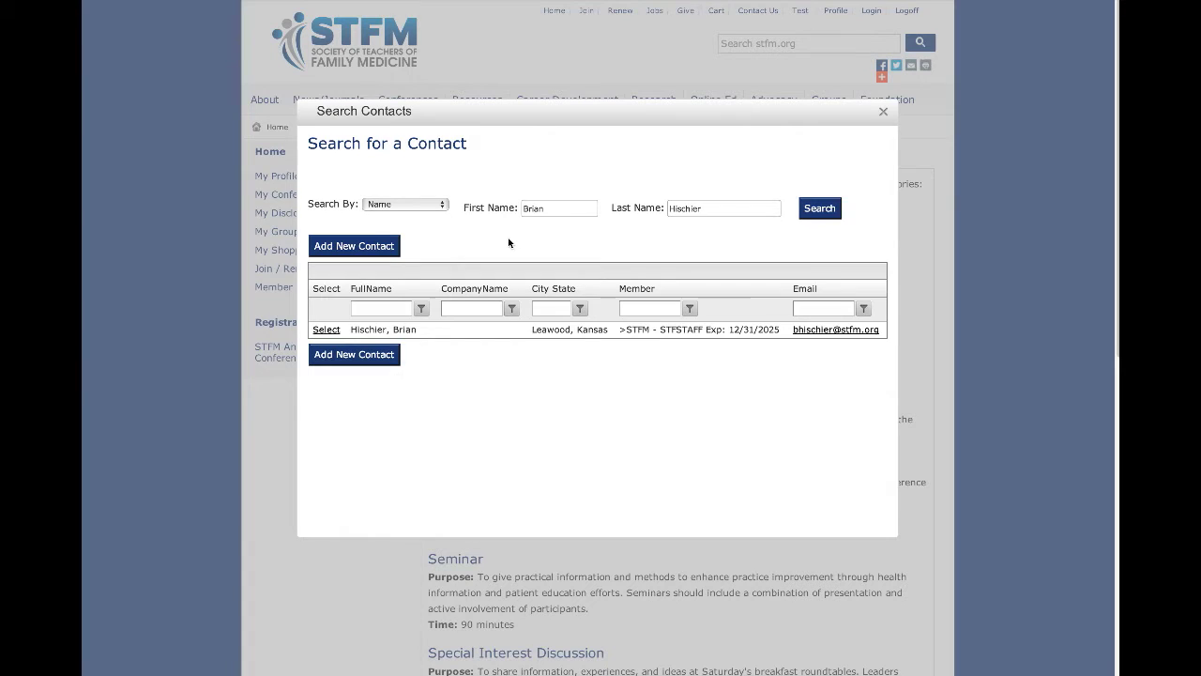
click(326, 331)
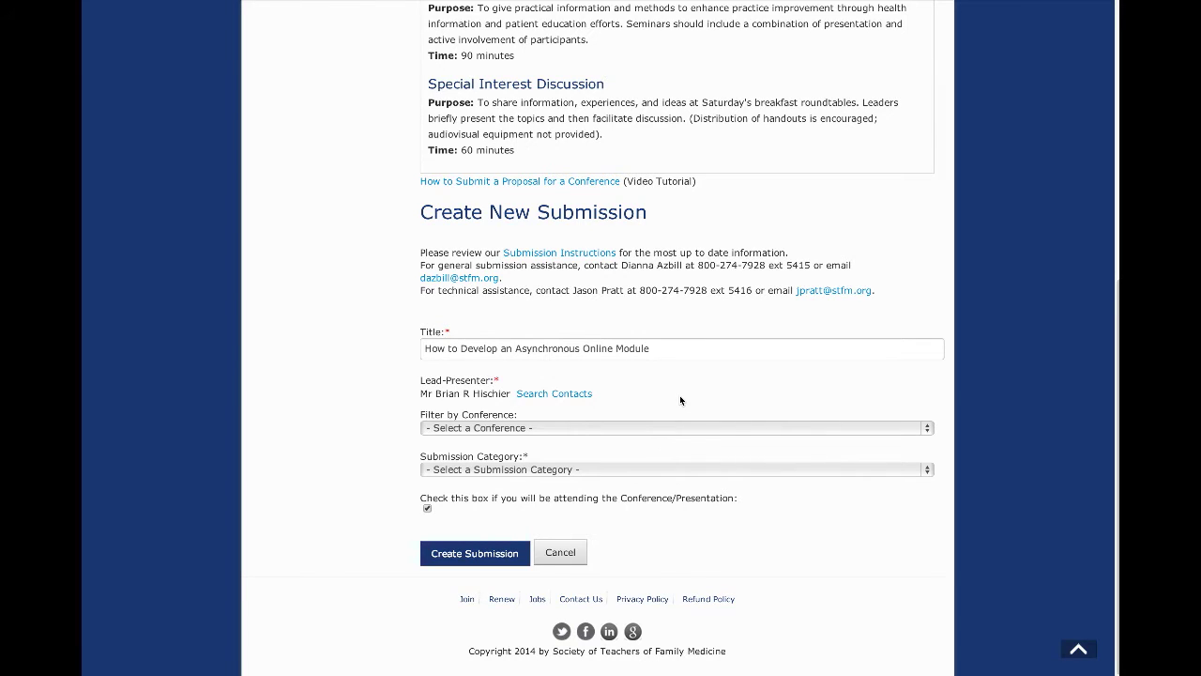
Step: Assign it to the 2015 Conference on Medical Student Education as an MSE 2015 Lecture and create the draft
click(643, 430)
click(641, 429)
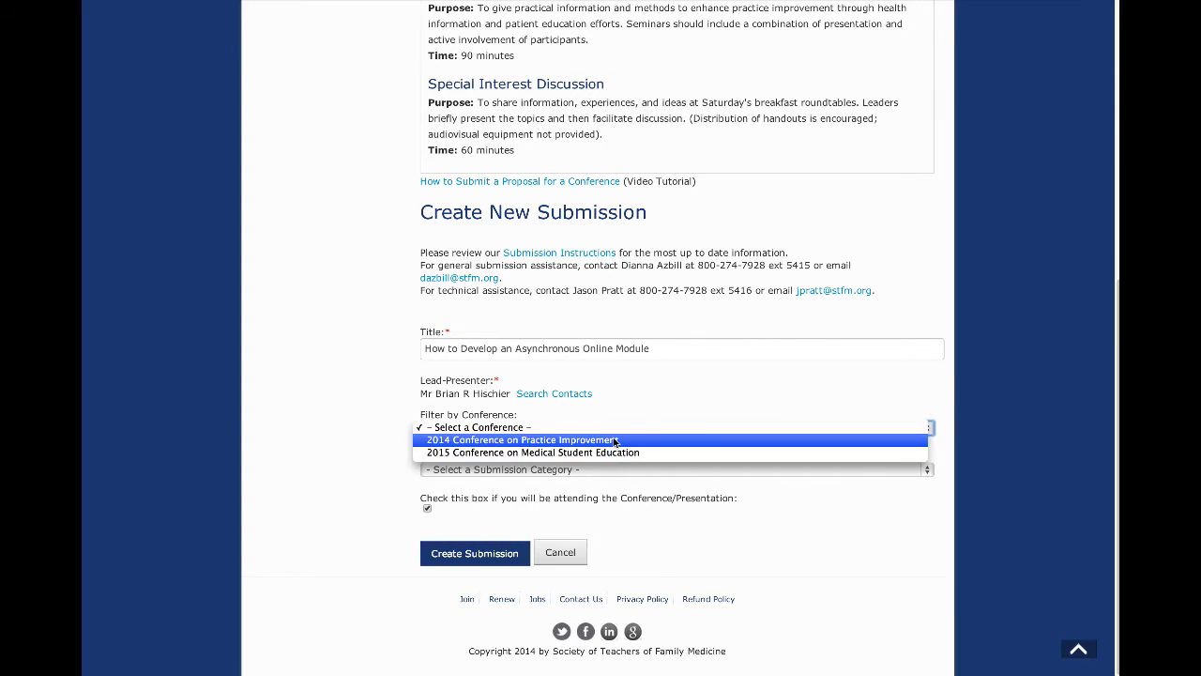
click(612, 452)
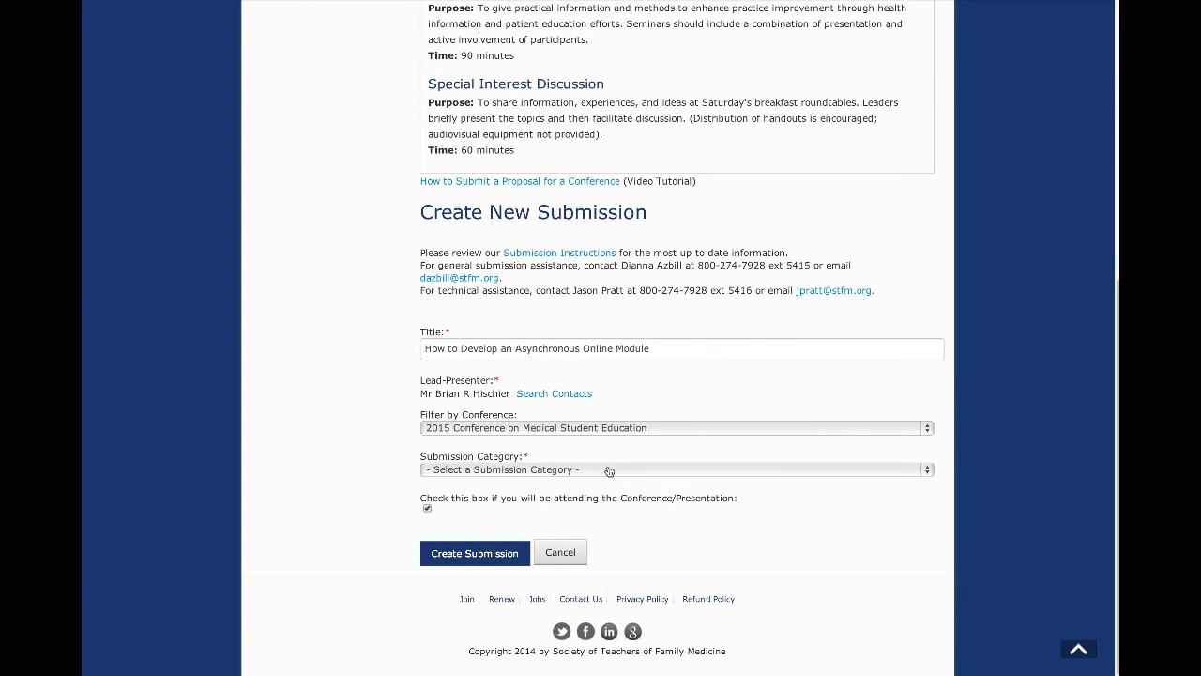
click(609, 470)
click(601, 480)
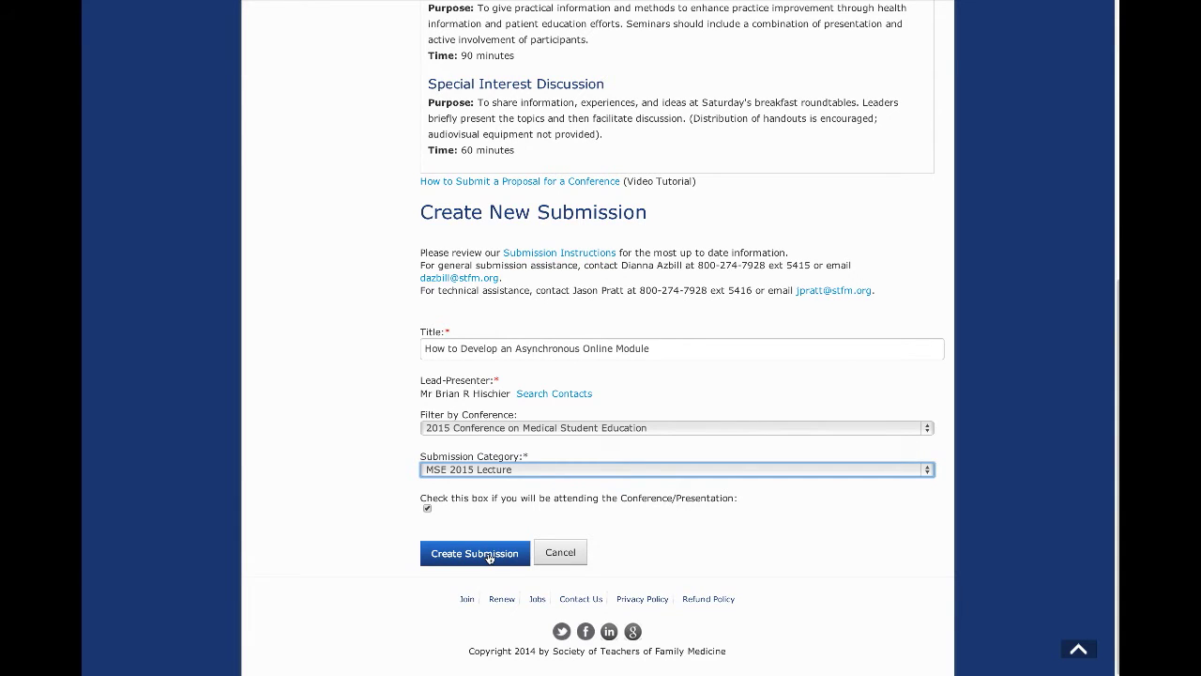
click(475, 553)
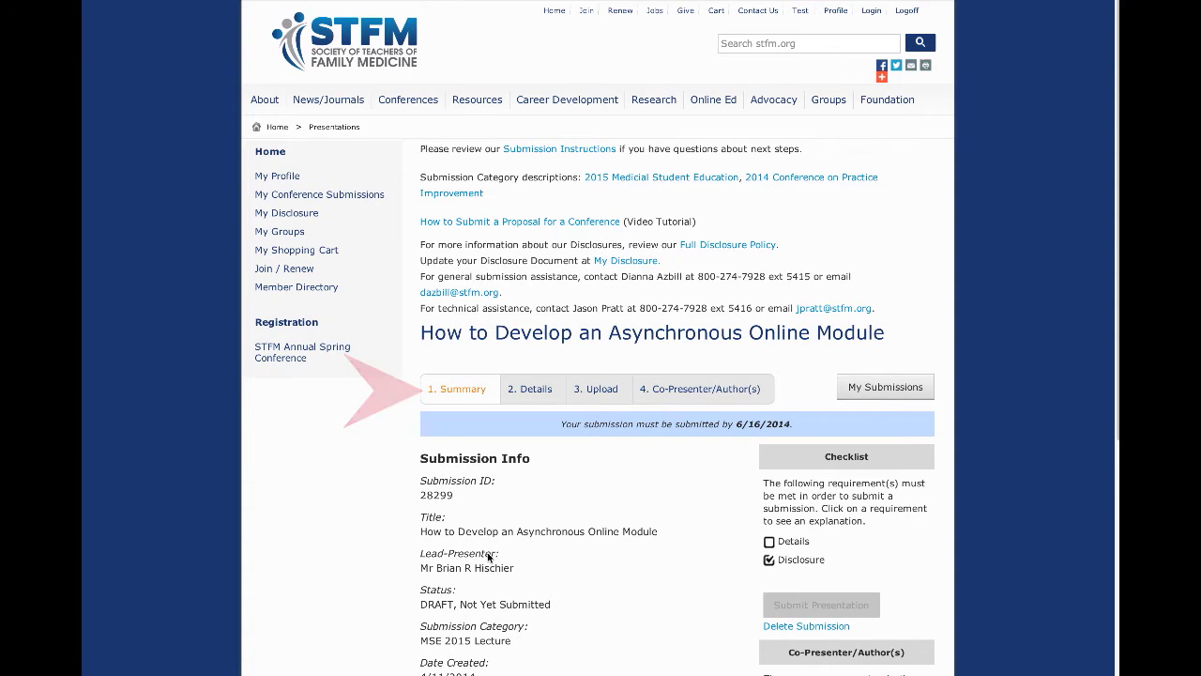
scroll(890, 237, down, 3)
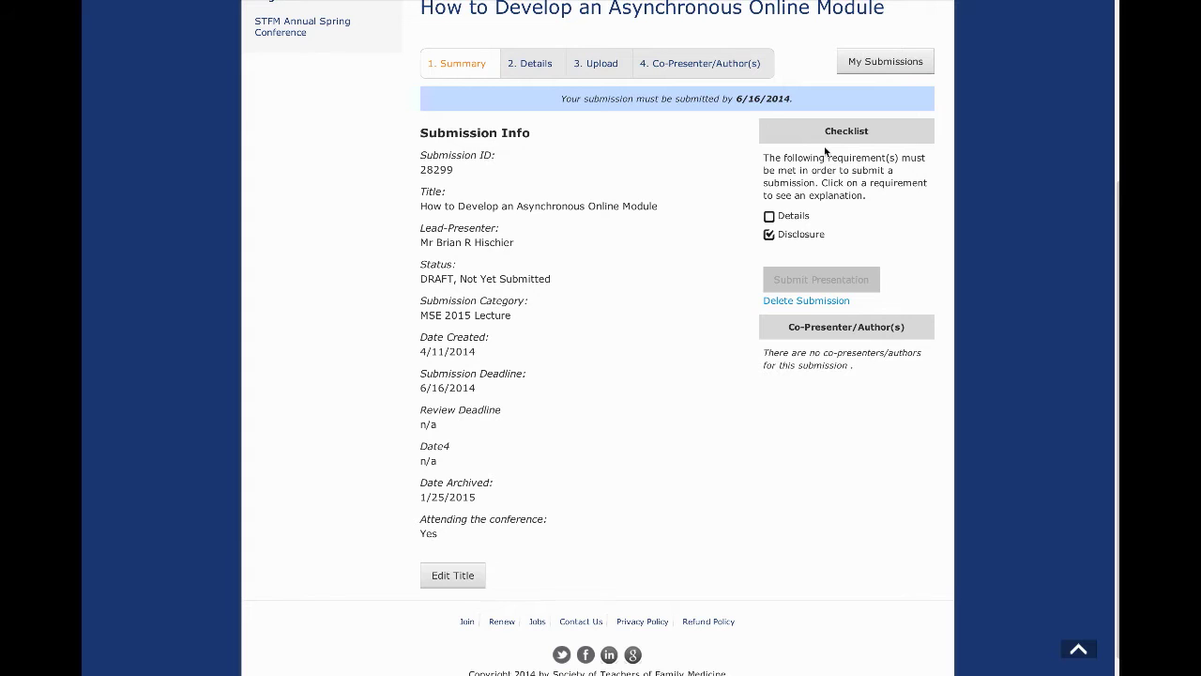
scroll(898, 419, down, 1)
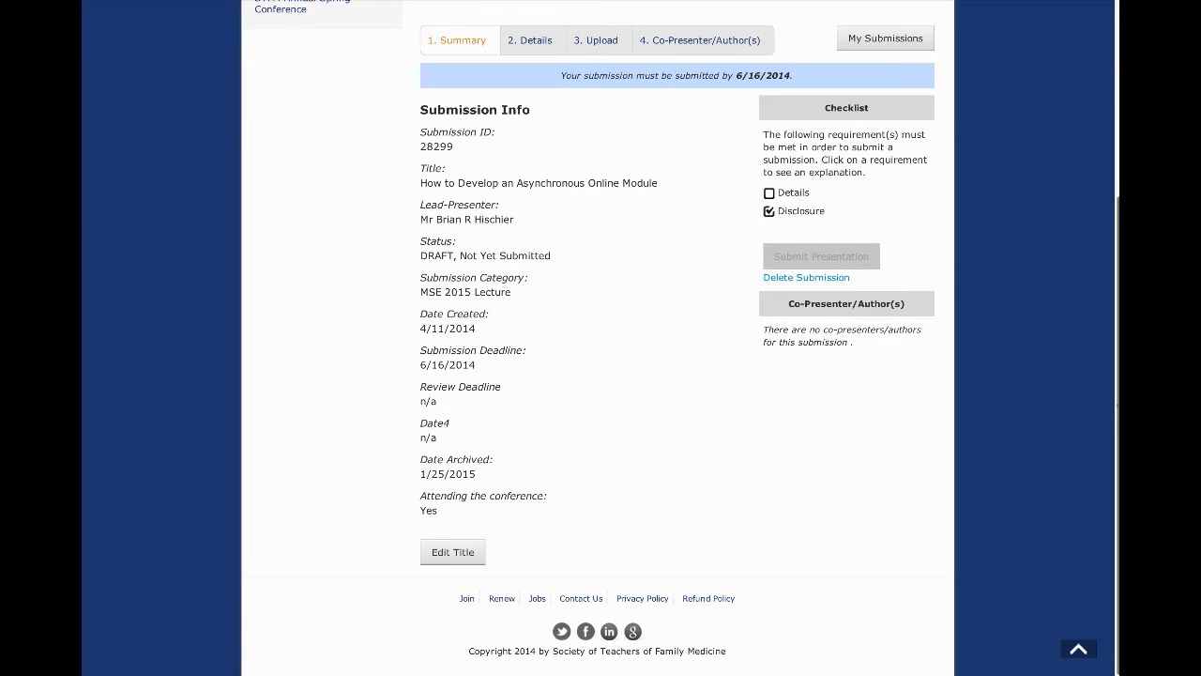
drag(1115, 413, 1117, 340)
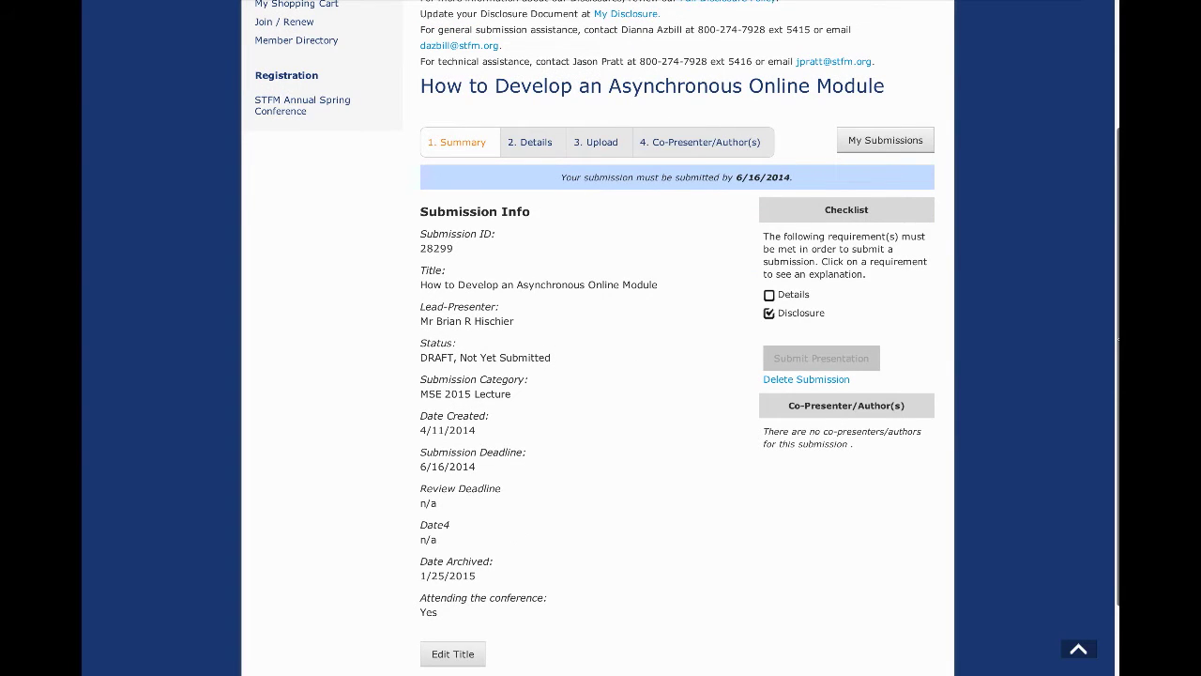
drag(1116, 340, 1117, 363)
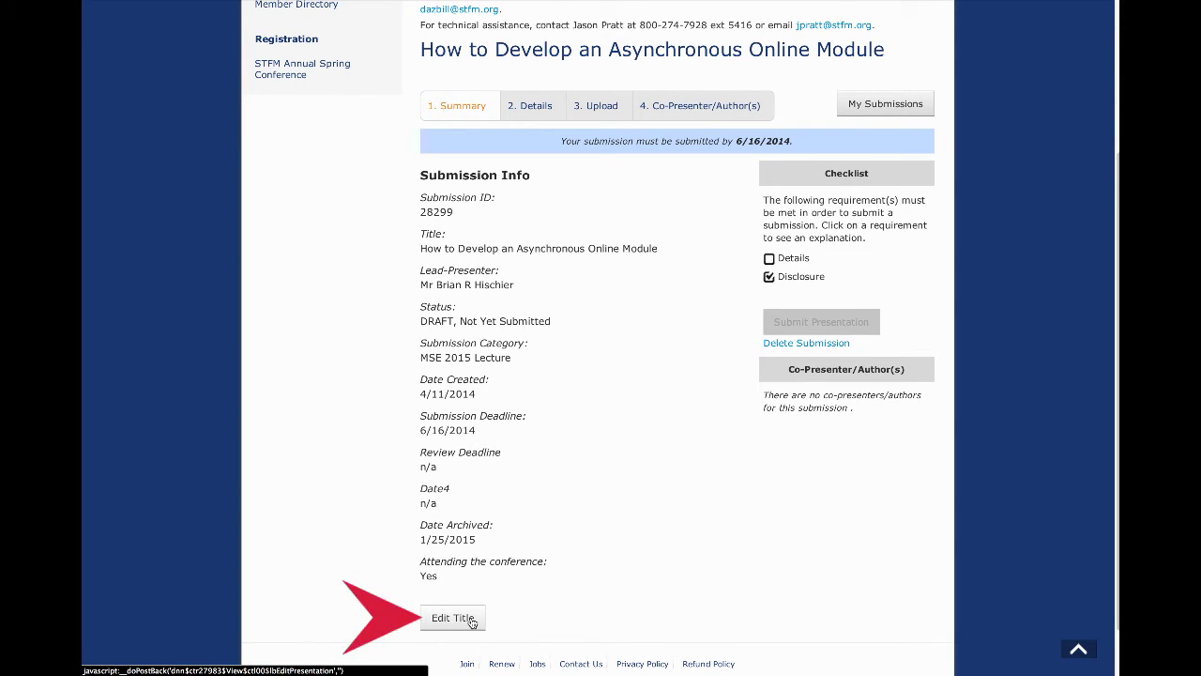
click(472, 622)
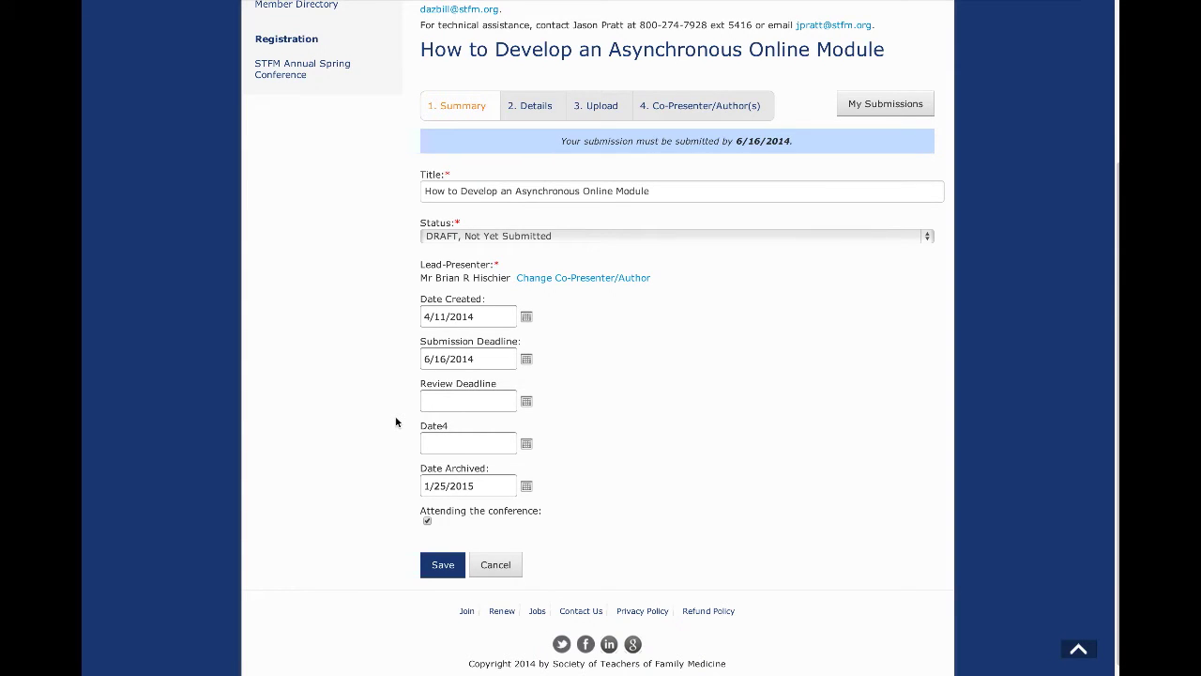
click(500, 568)
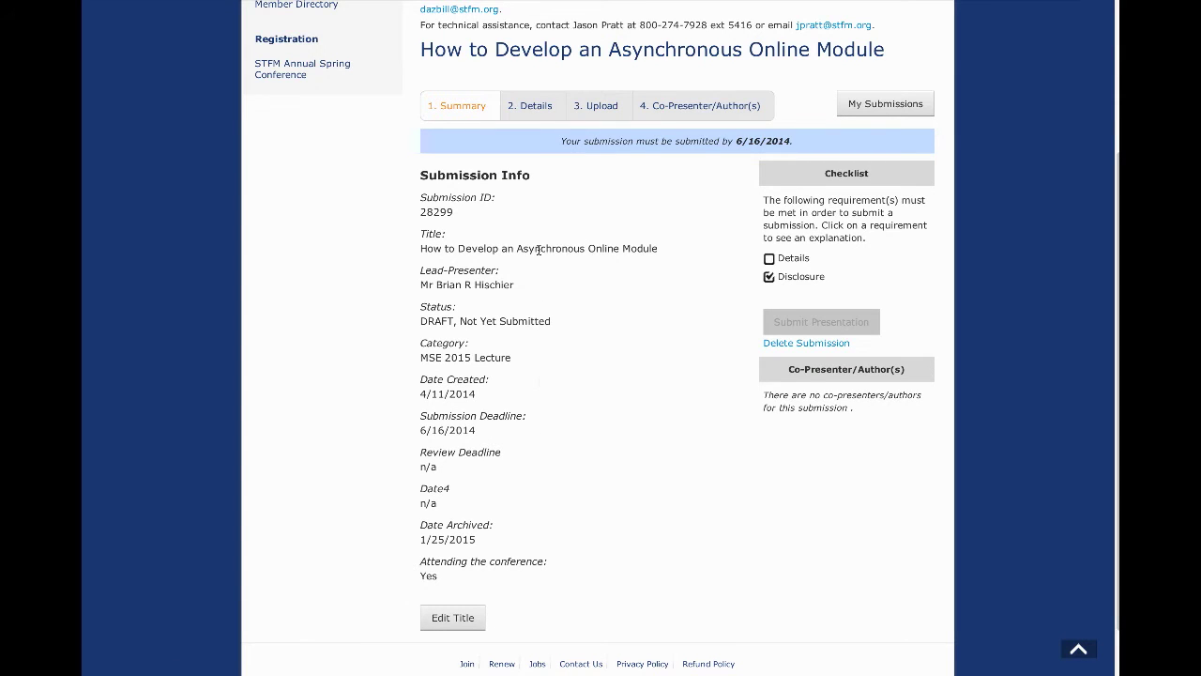
Step: Open the Details form and save it, which flags the remaining empty fields as required
click(539, 112)
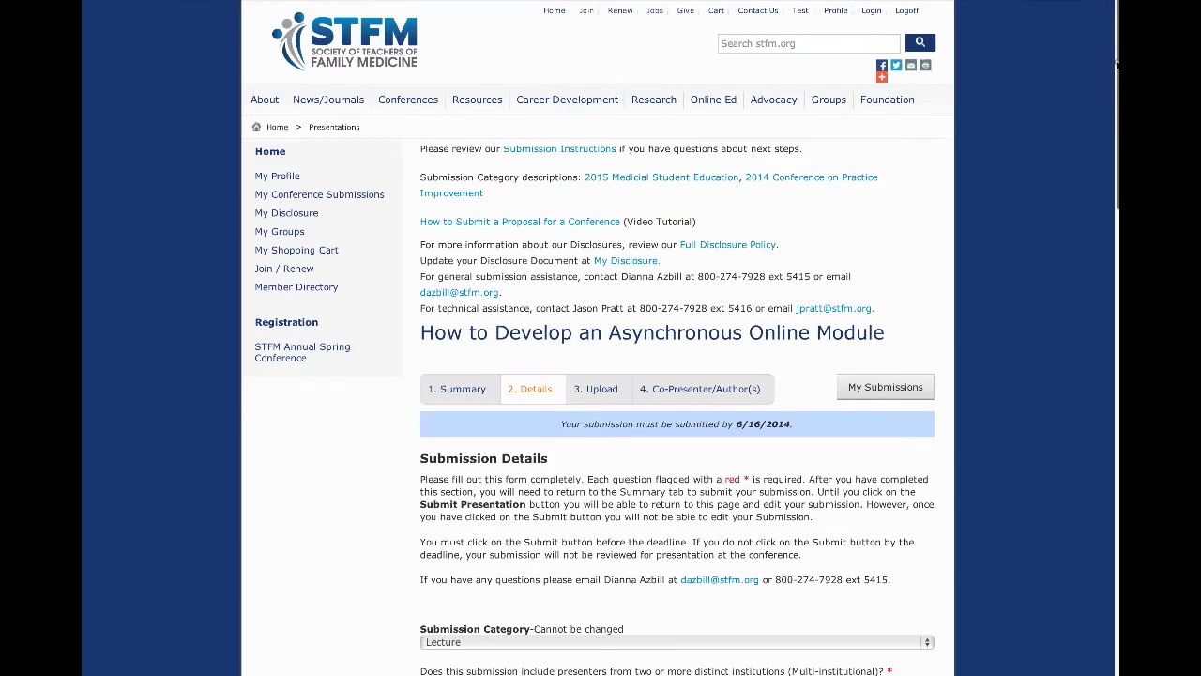
scroll(1112, 62, down, 2)
drag(1112, 62, 1117, 283)
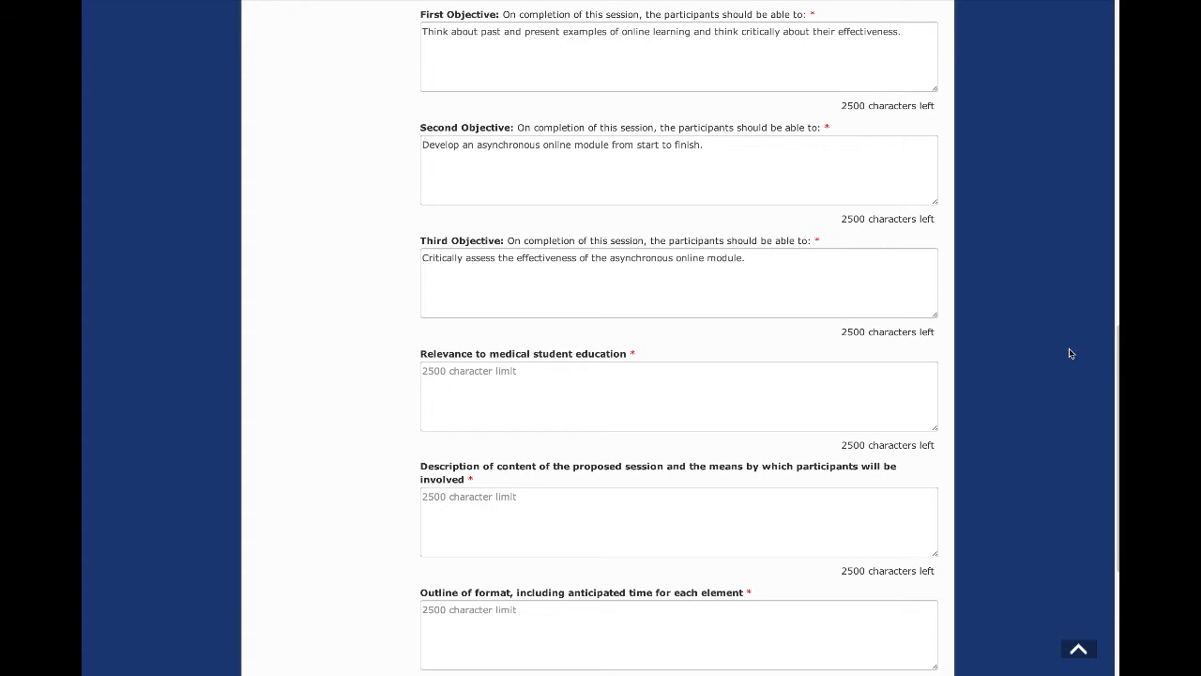
drag(1116, 340, 1116, 396)
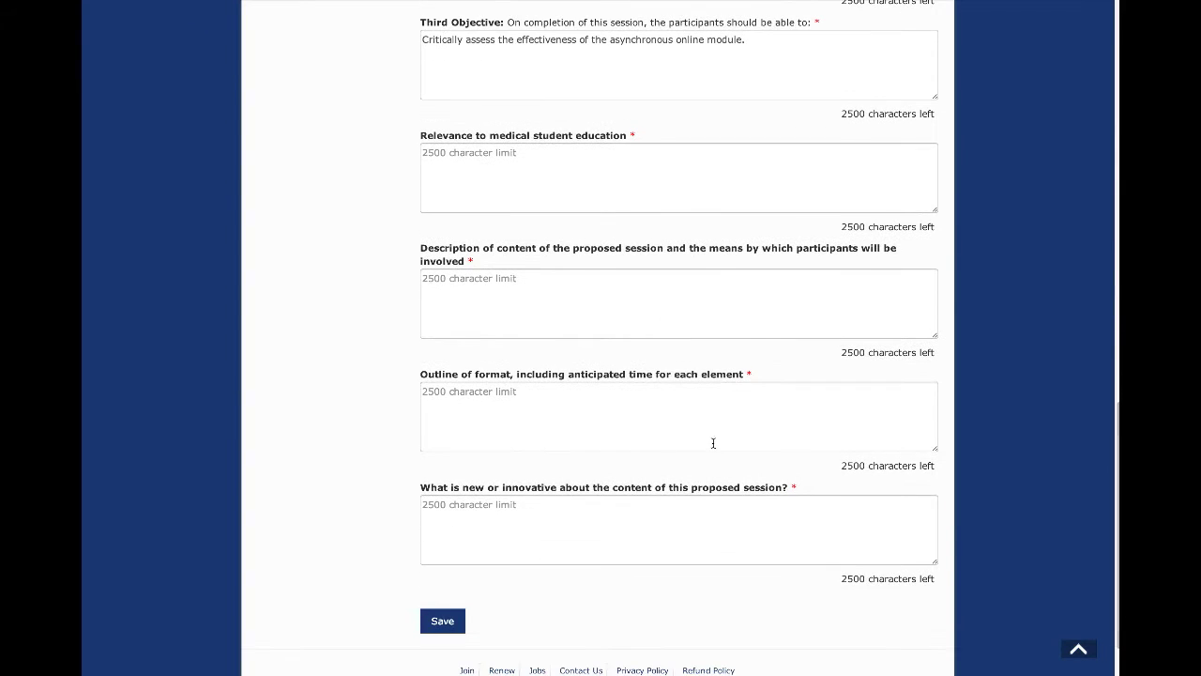
click(442, 620)
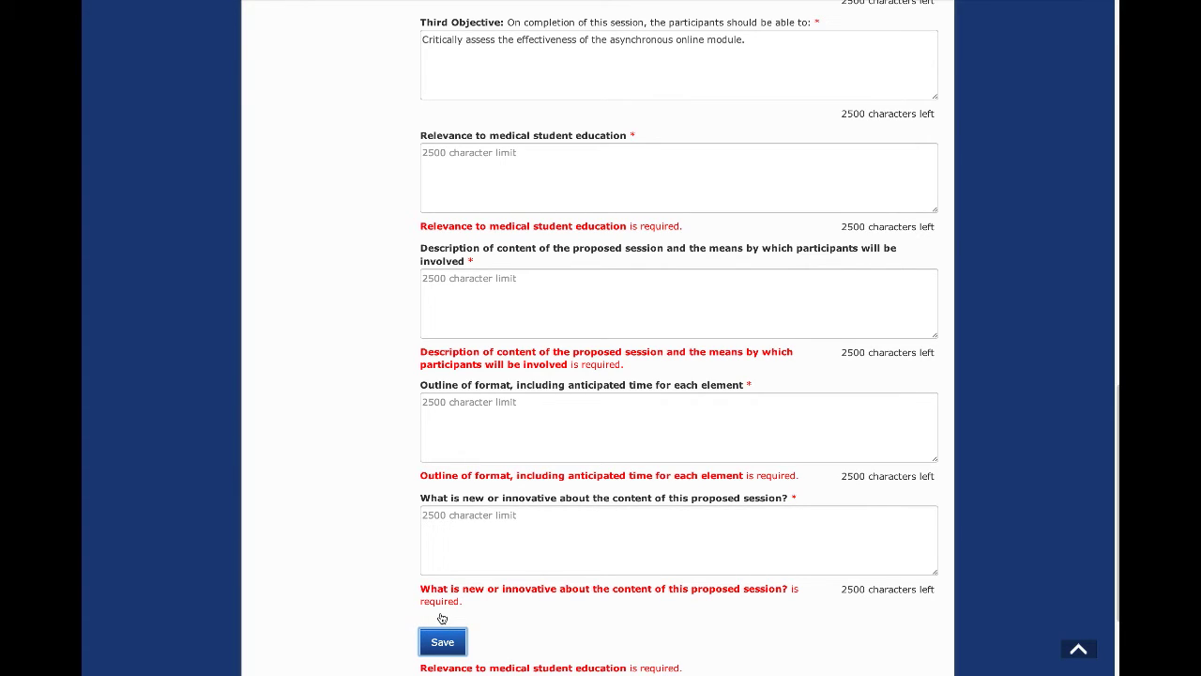
click(442, 641)
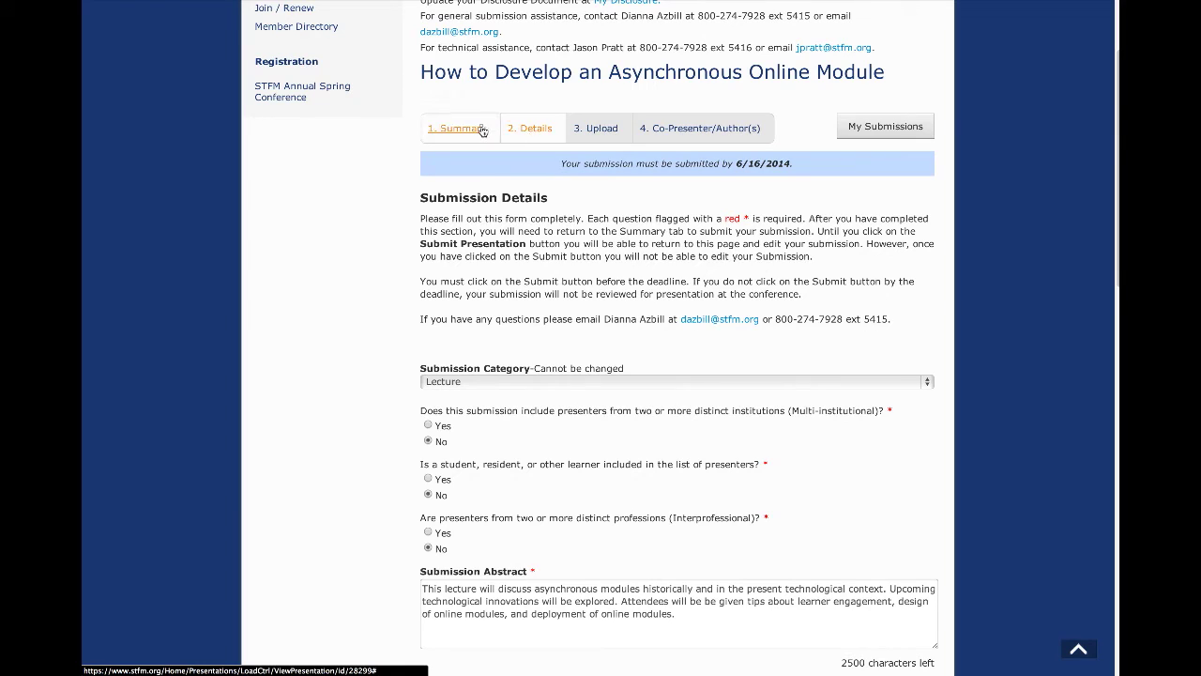
Step: Switch to Summary and back to Details to review the filled abstract and three objectives
click(482, 131)
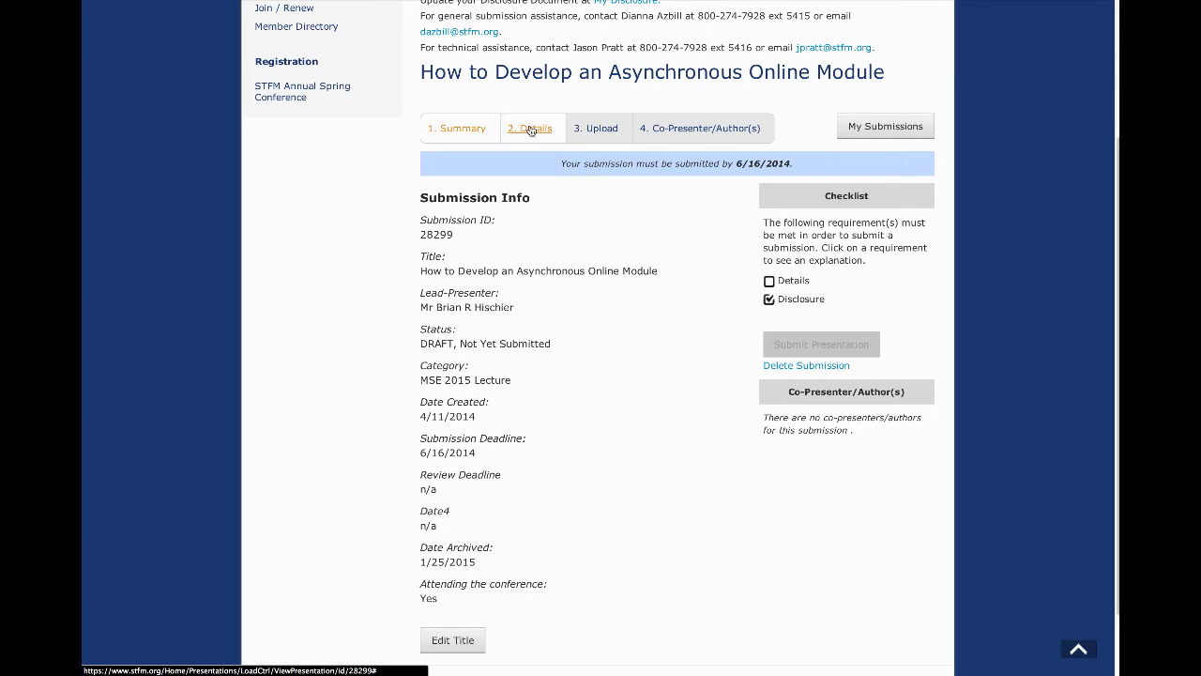
click(530, 130)
click(530, 128)
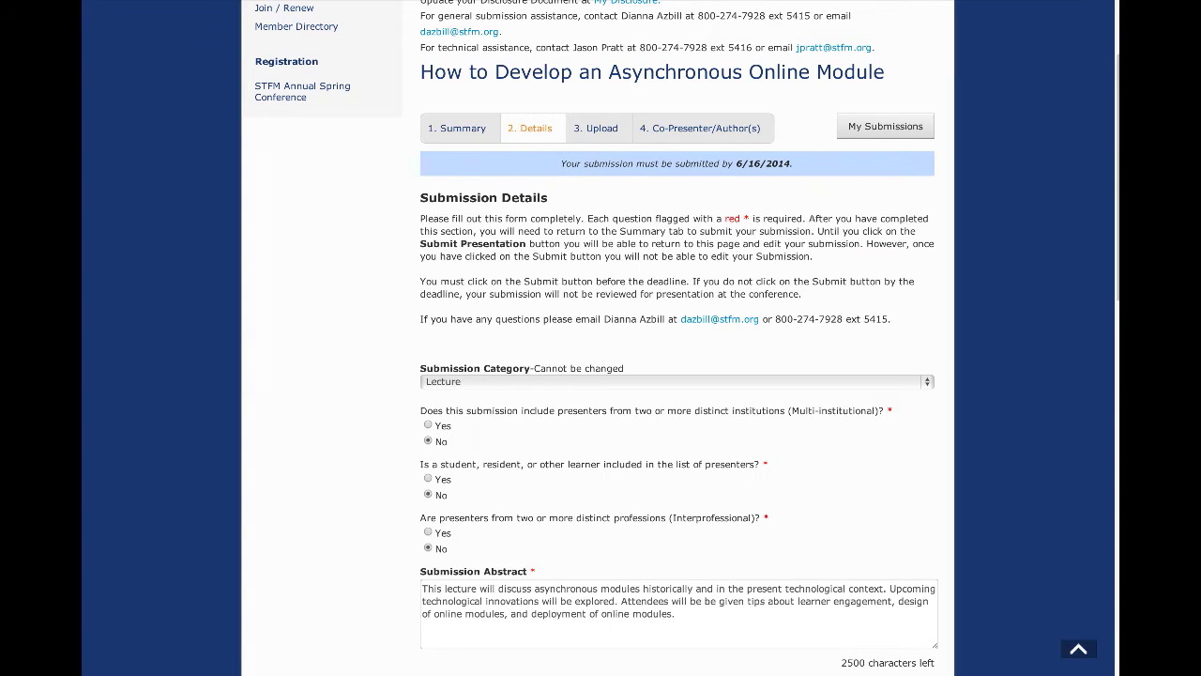
scroll(1112, 165, down, 3)
scroll(1112, 165, down, 10)
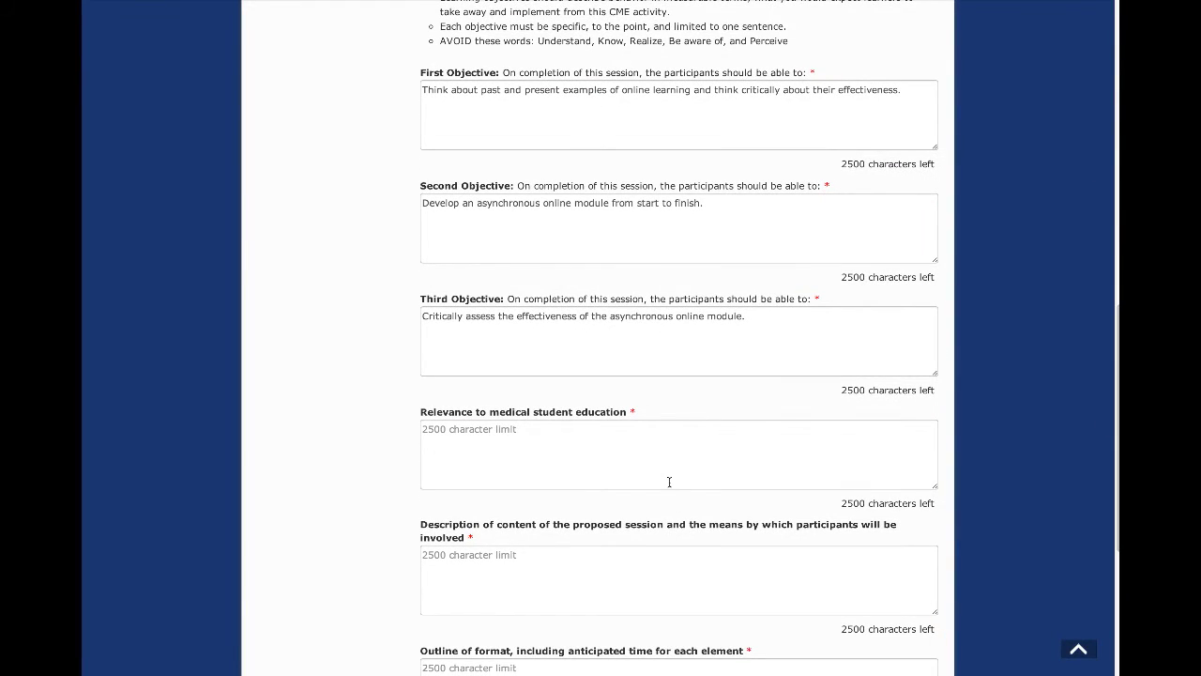
scroll(669, 481, up, 20)
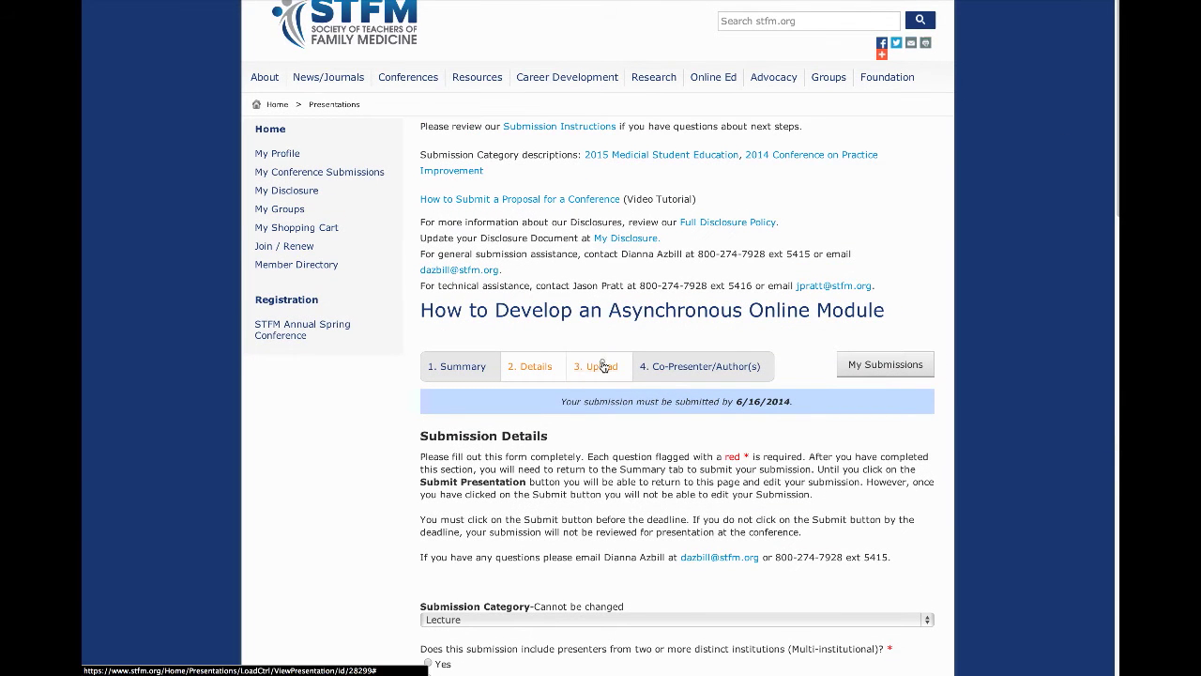
Step: Check the Upload section, which requires no files, then view the empty Co-Presenter/Author(s) list
click(602, 366)
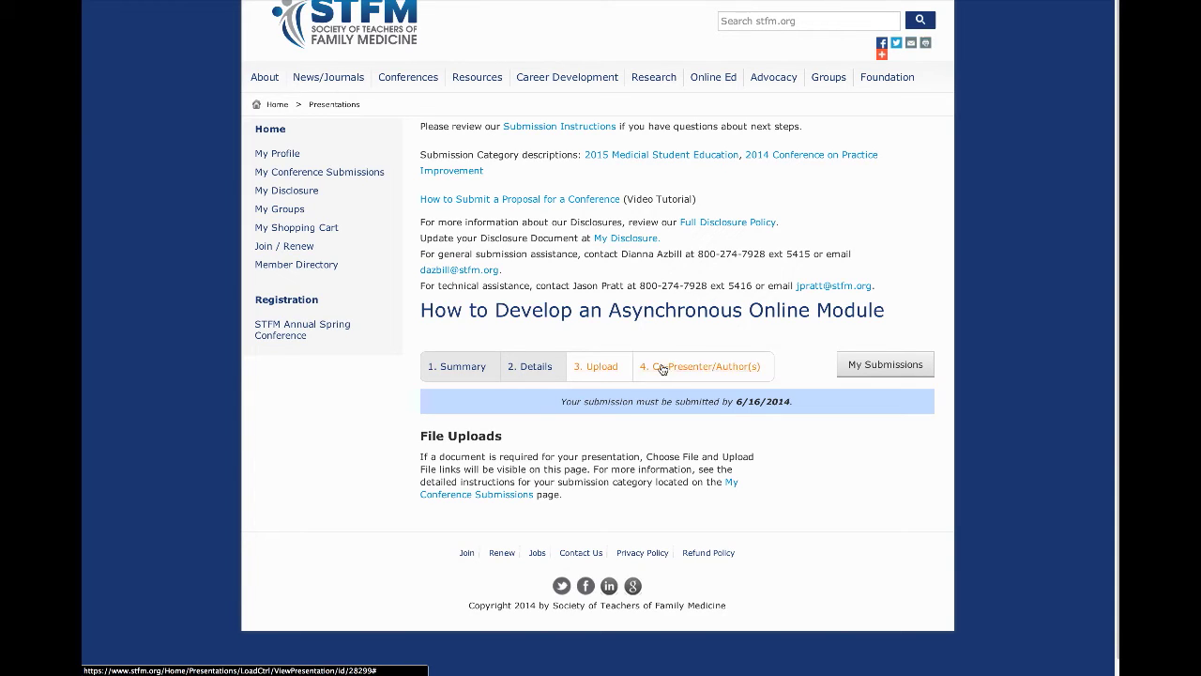
click(722, 367)
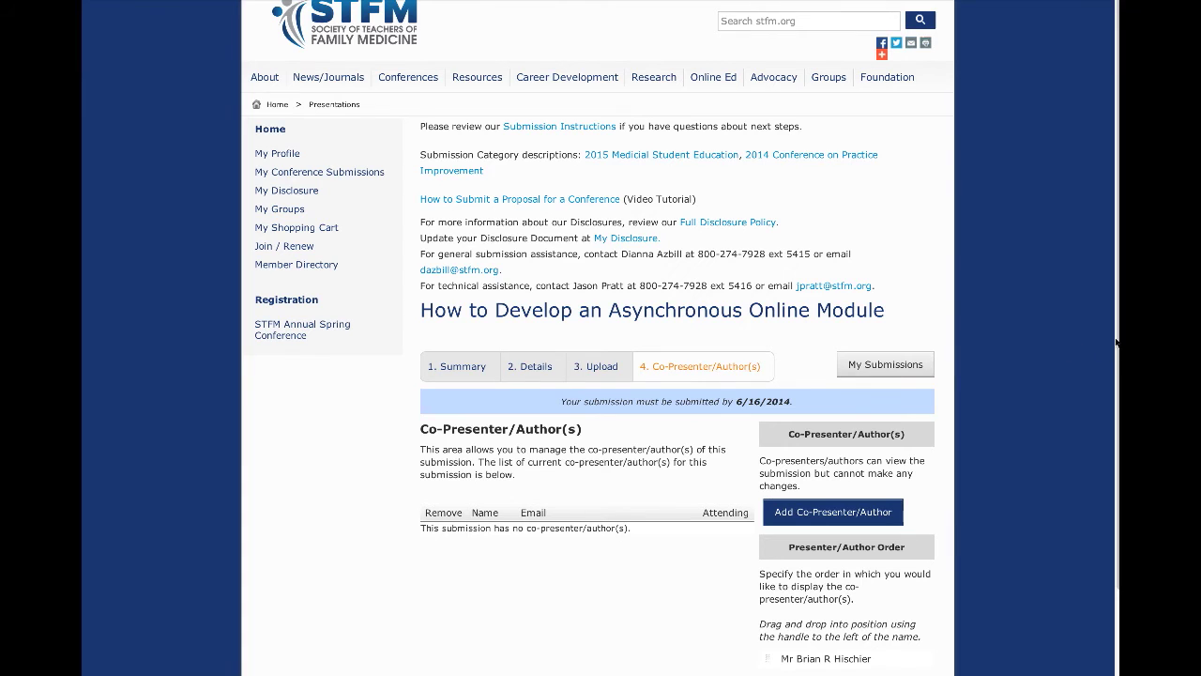
scroll(1111, 338, down, 2)
scroll(1111, 338, down, 1)
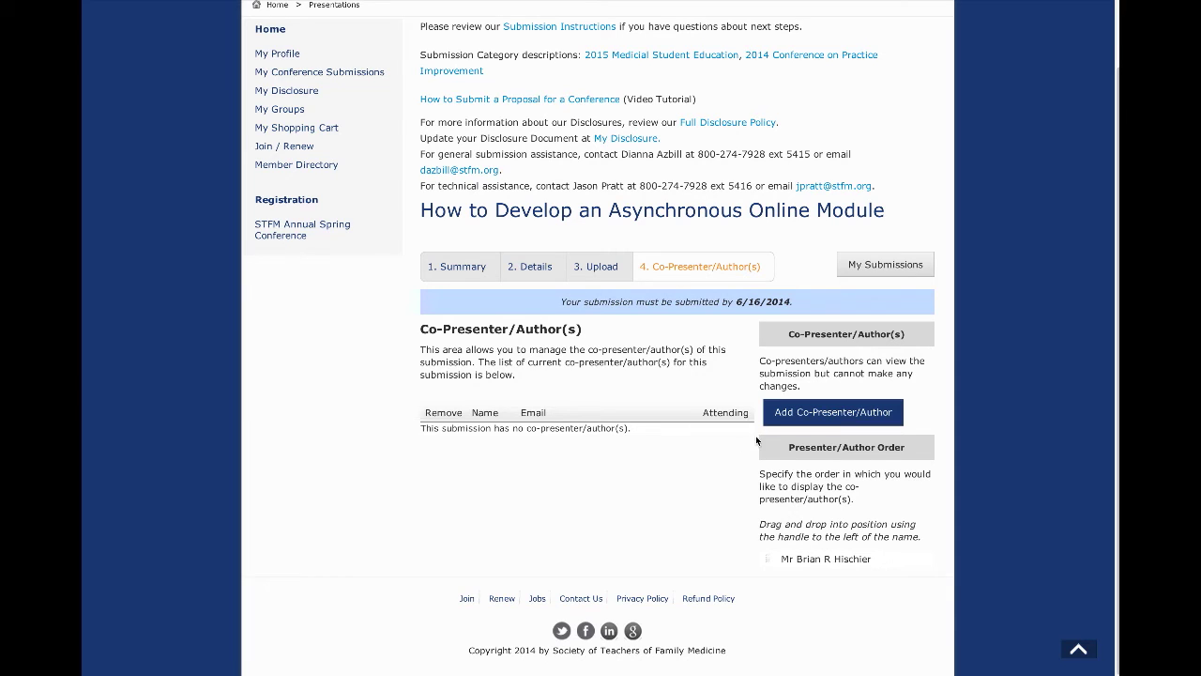
Step: Add a co-presenter by searching the contact's first and last name and selecting the result
click(831, 416)
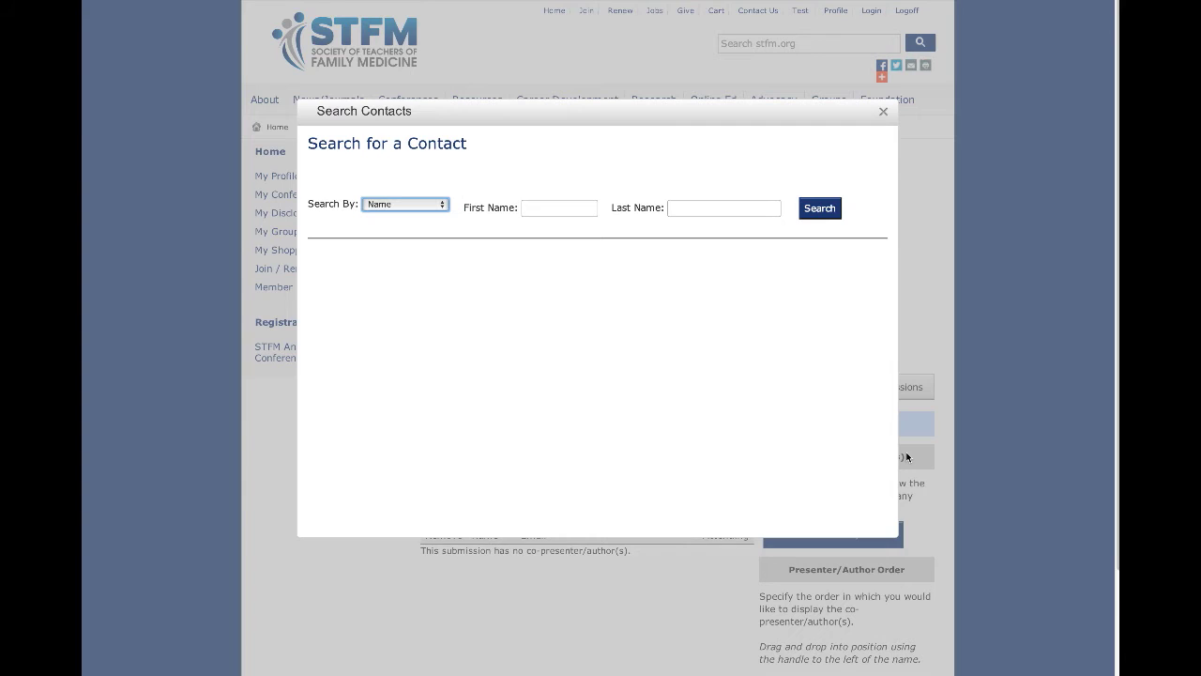
click(554, 201)
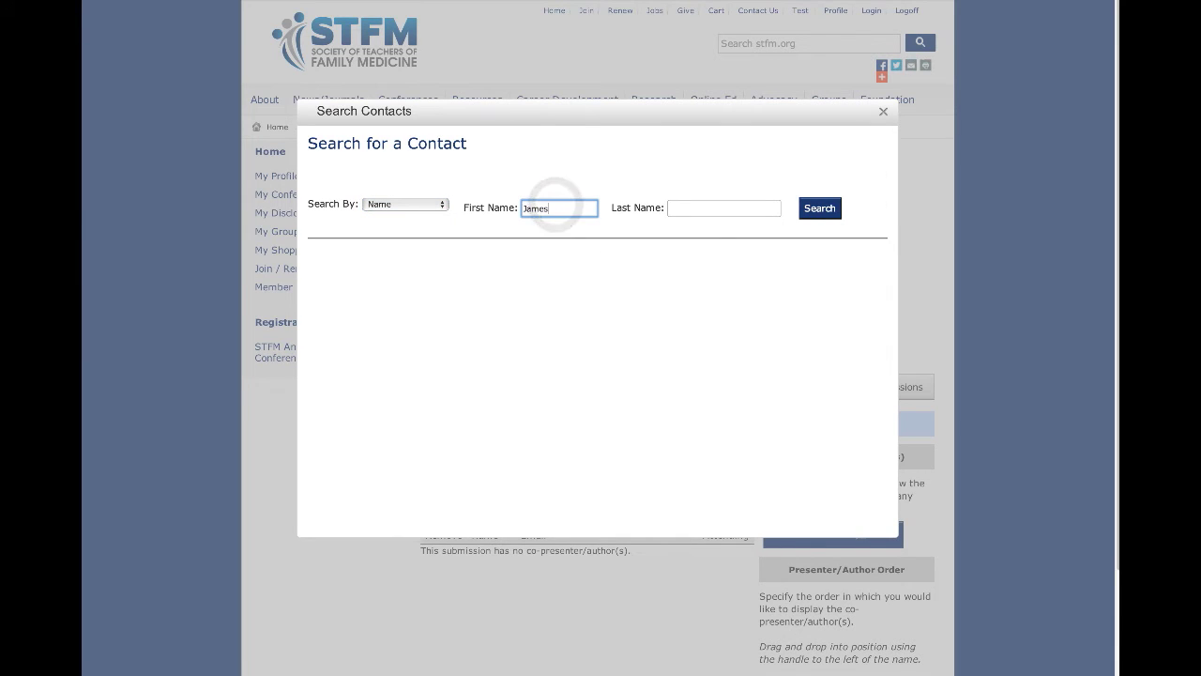
key(Tab)
click(677, 222)
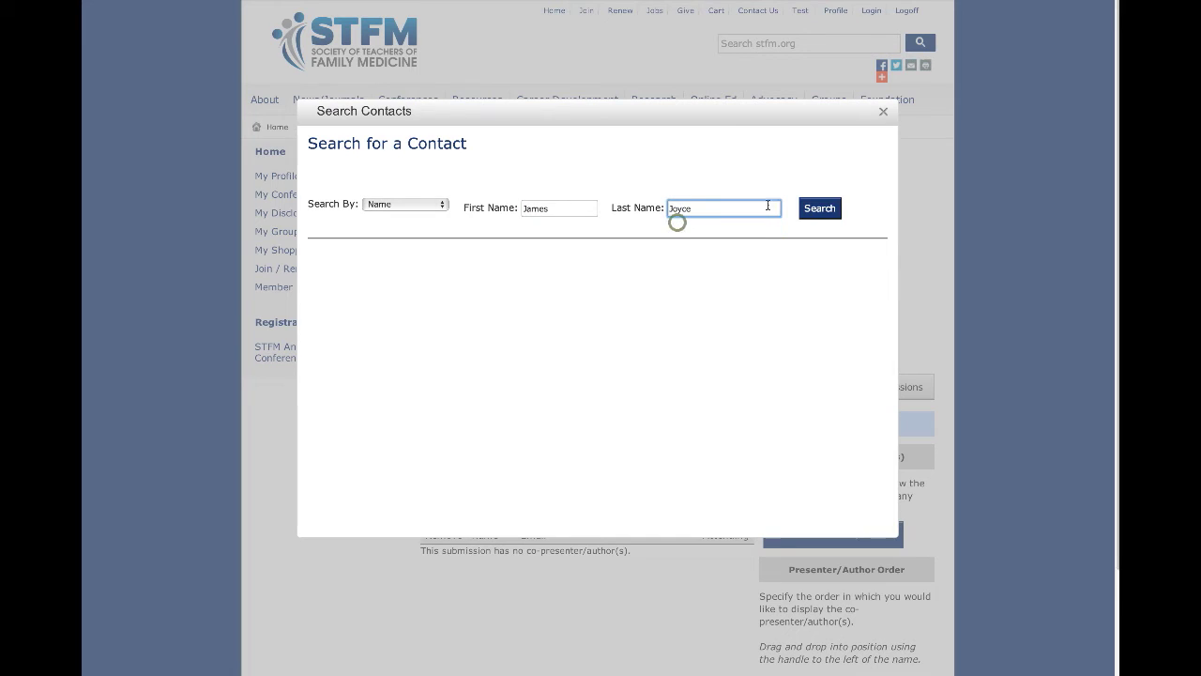
key(Return)
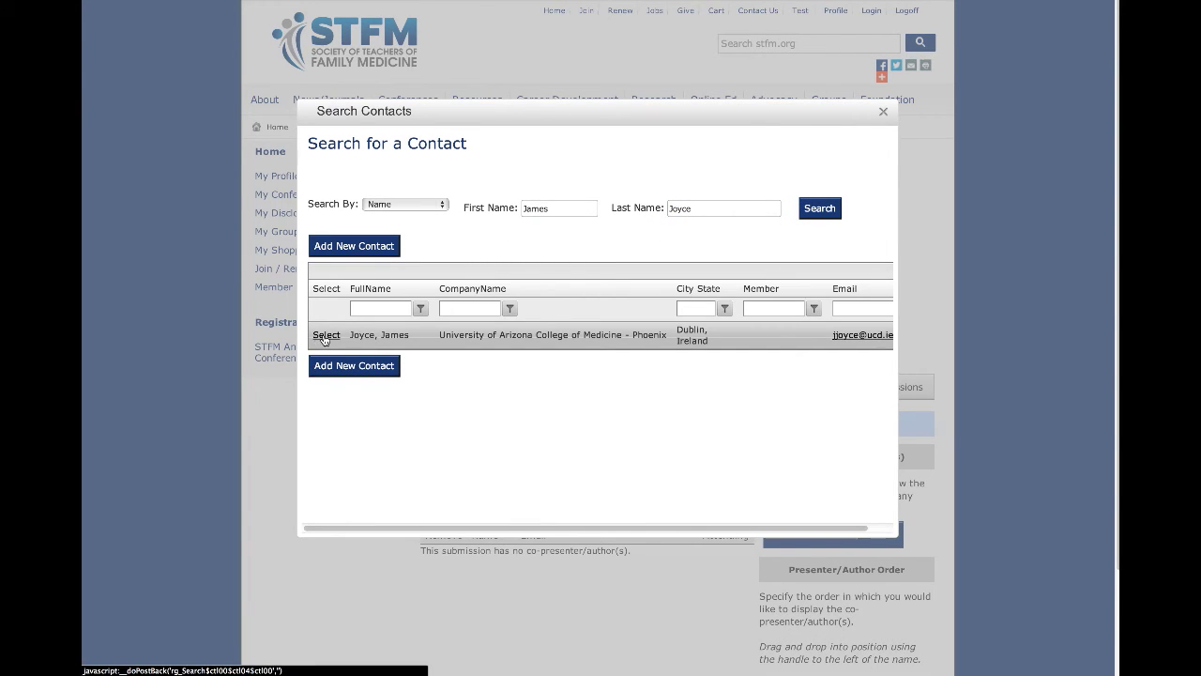
click(325, 336)
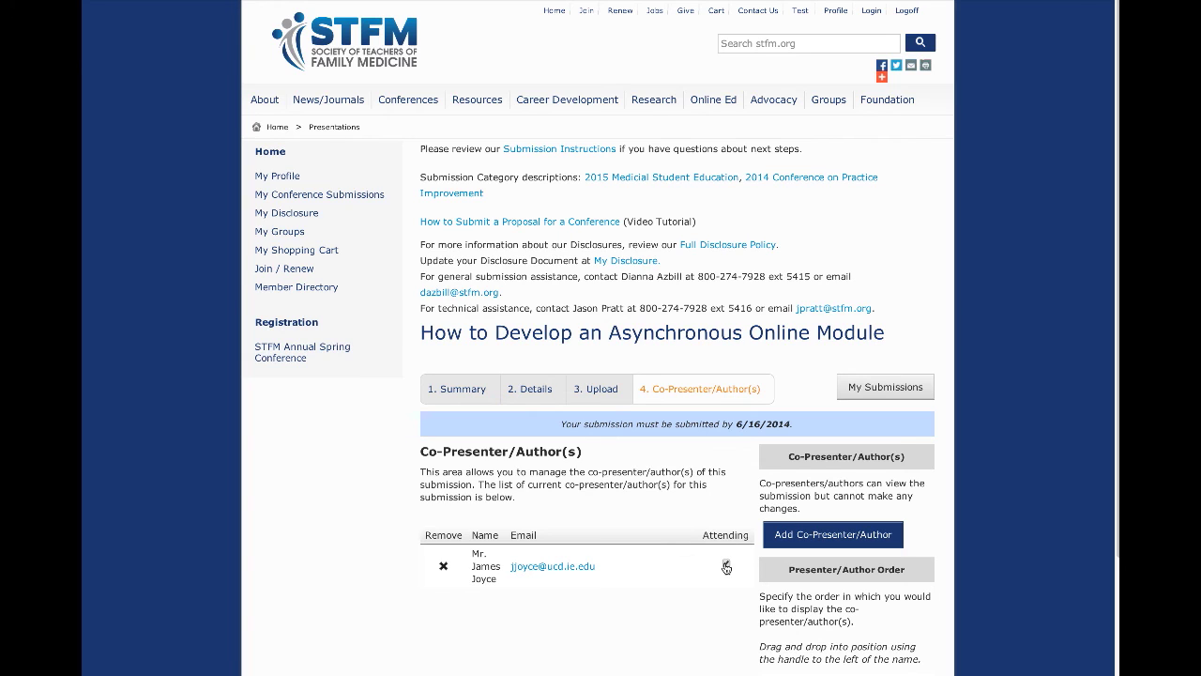
Step: Review the presenter order, then return to the Summary showing Details and Disclosure complete
scroll(1112, 528, down, 3)
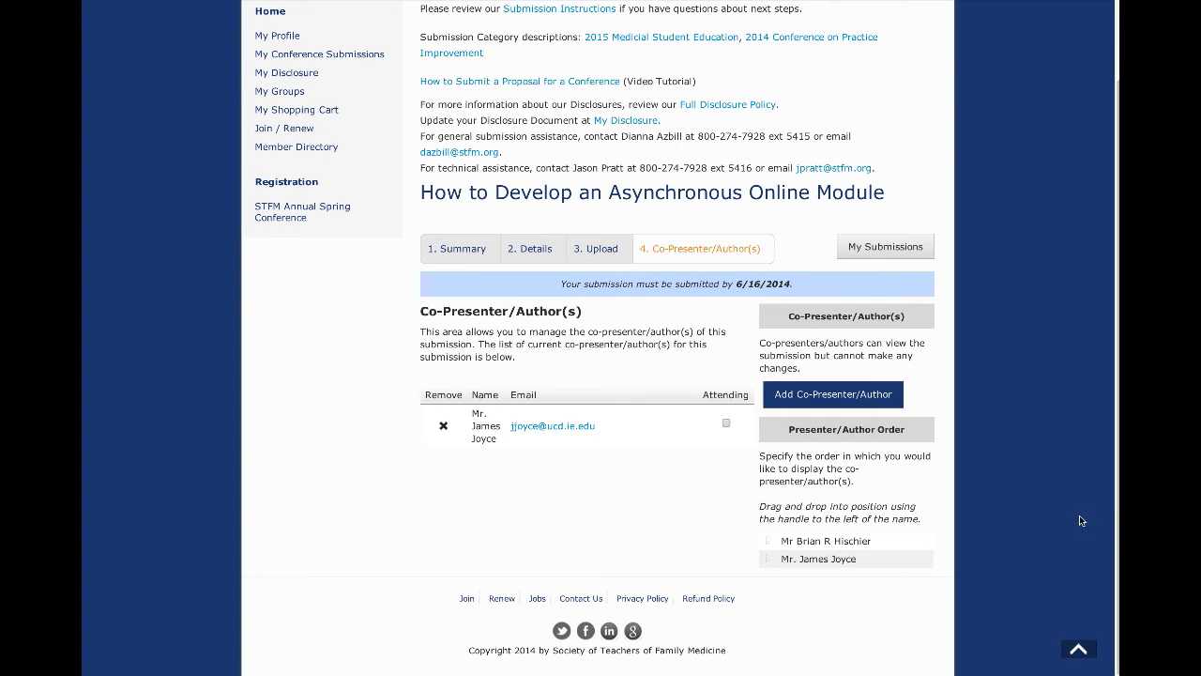
click(457, 251)
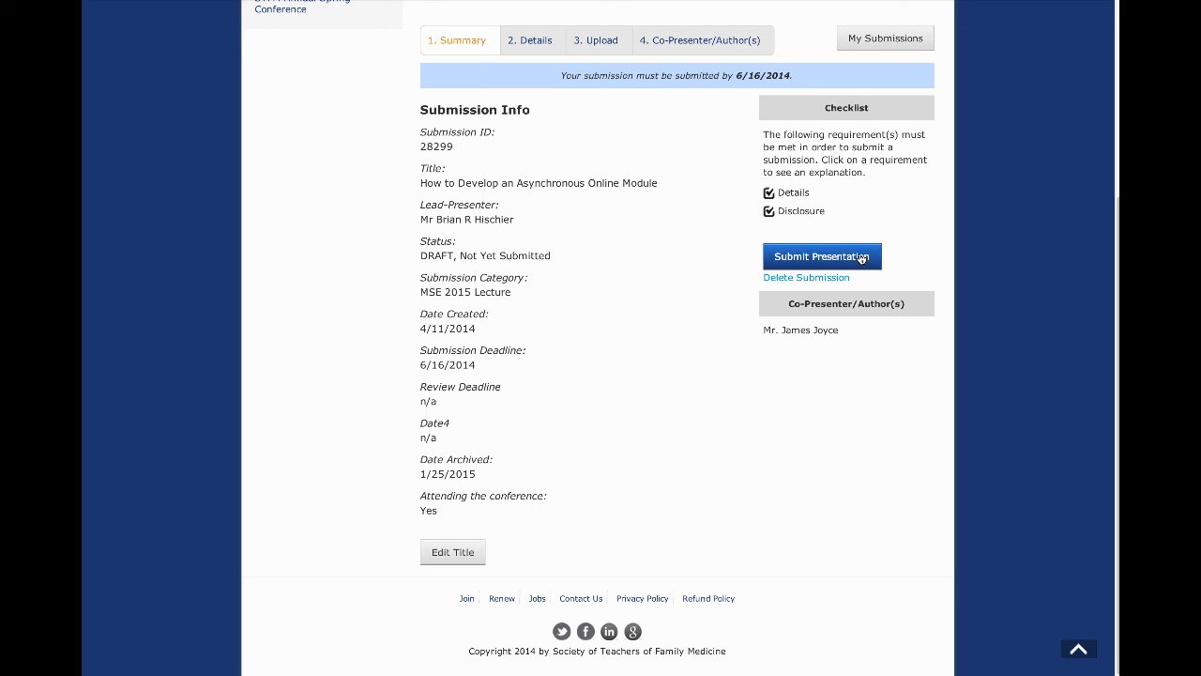
scroll(721, 338, up, 1)
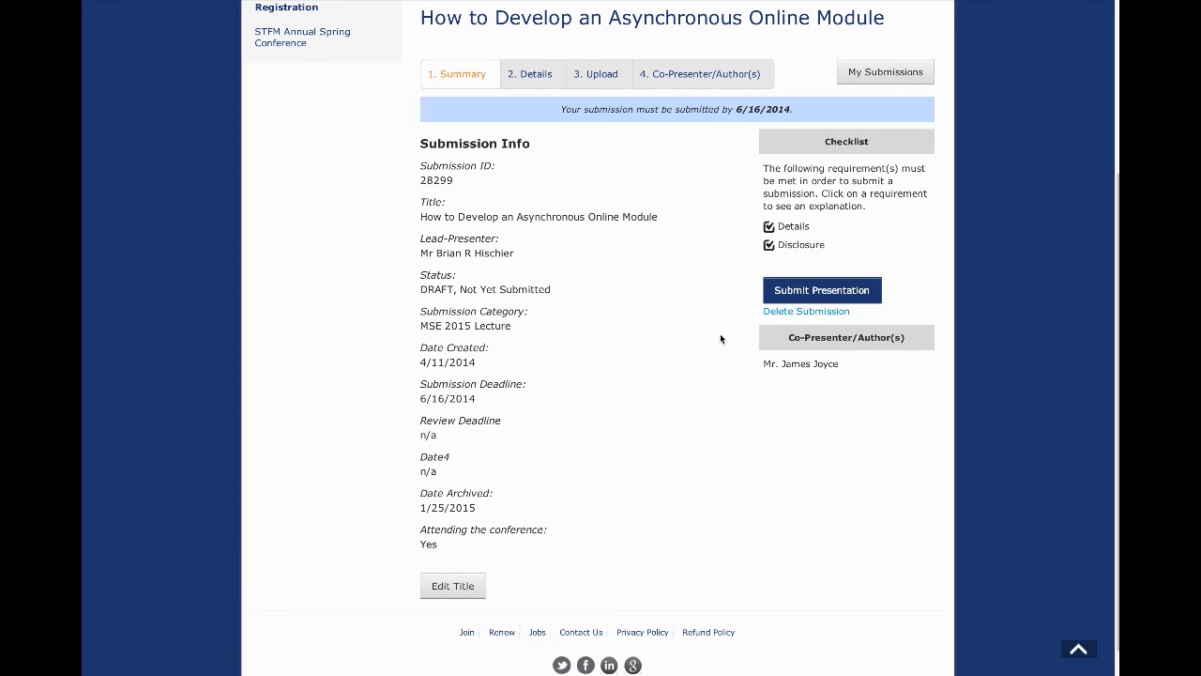